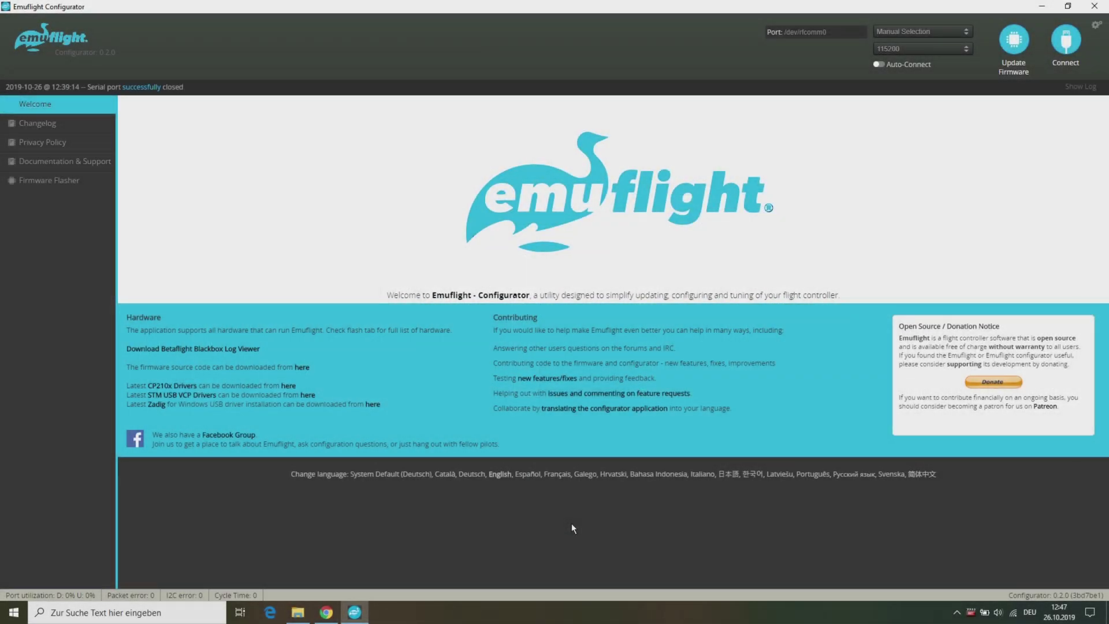
Step: Switch from the Emuflight Configurator welcome screen to the browser showing the EmuFlight GitHub wiki
click(326, 613)
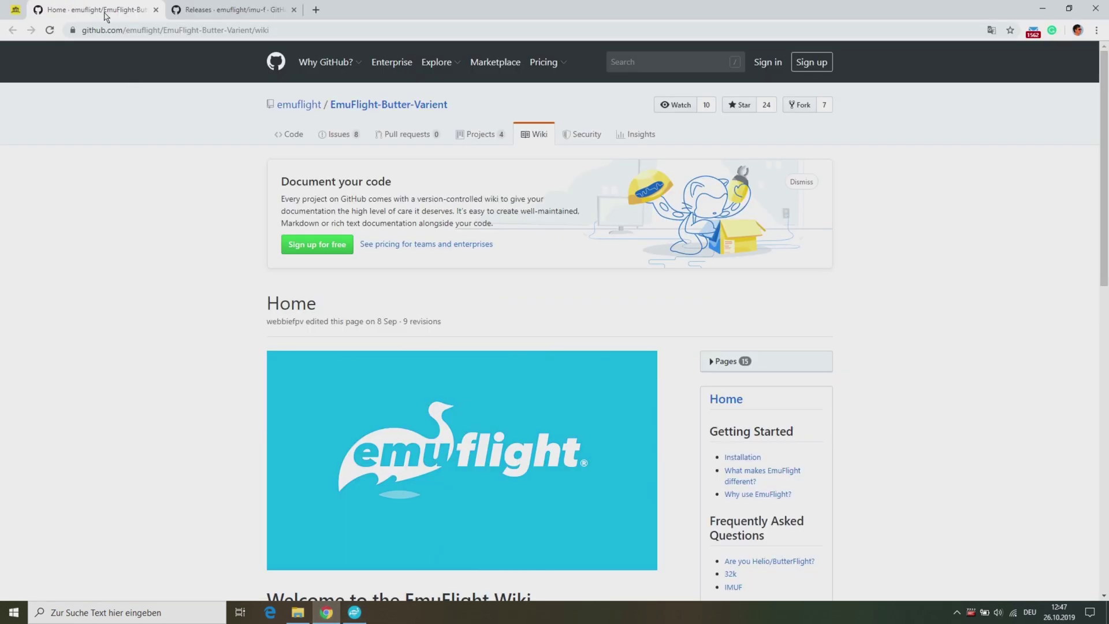
Step: Open the EmuConfigurator releases link from the wiki's Configuration Tool section and scroll to the 0.2.0 assets
click(171, 33)
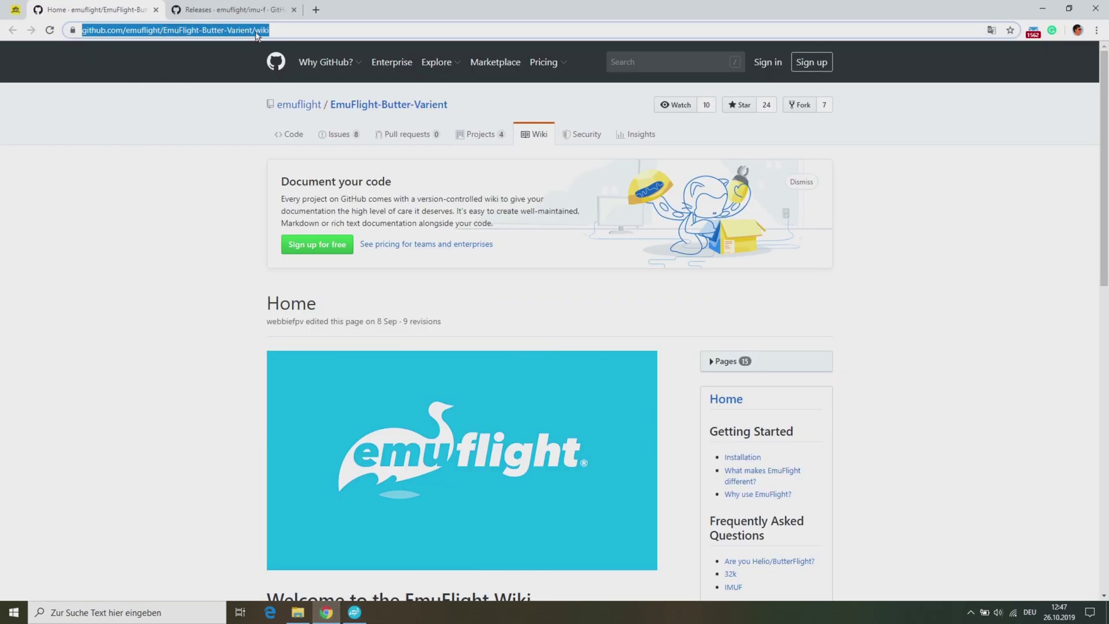
click(208, 322)
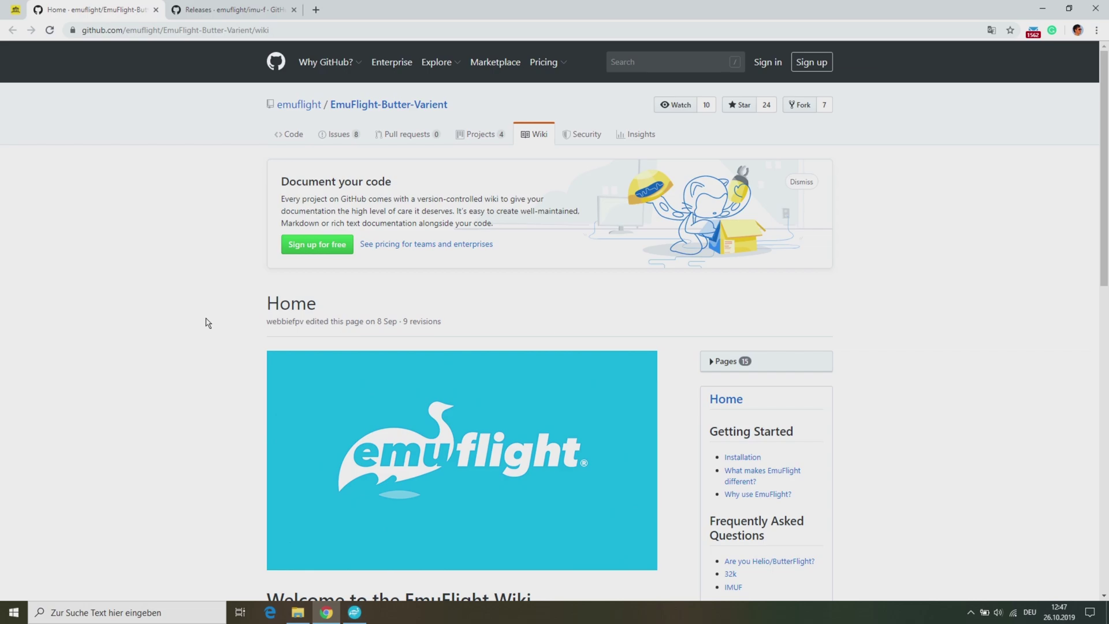
scroll(207, 323, down, 4)
scroll(209, 319, down, 8)
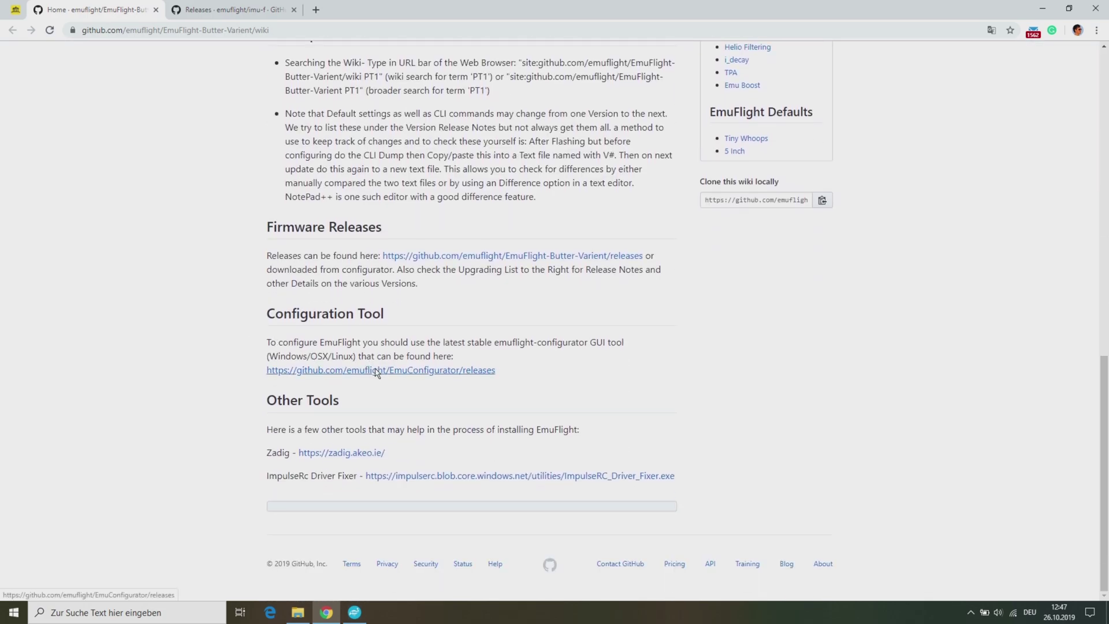
middle_click(377, 371)
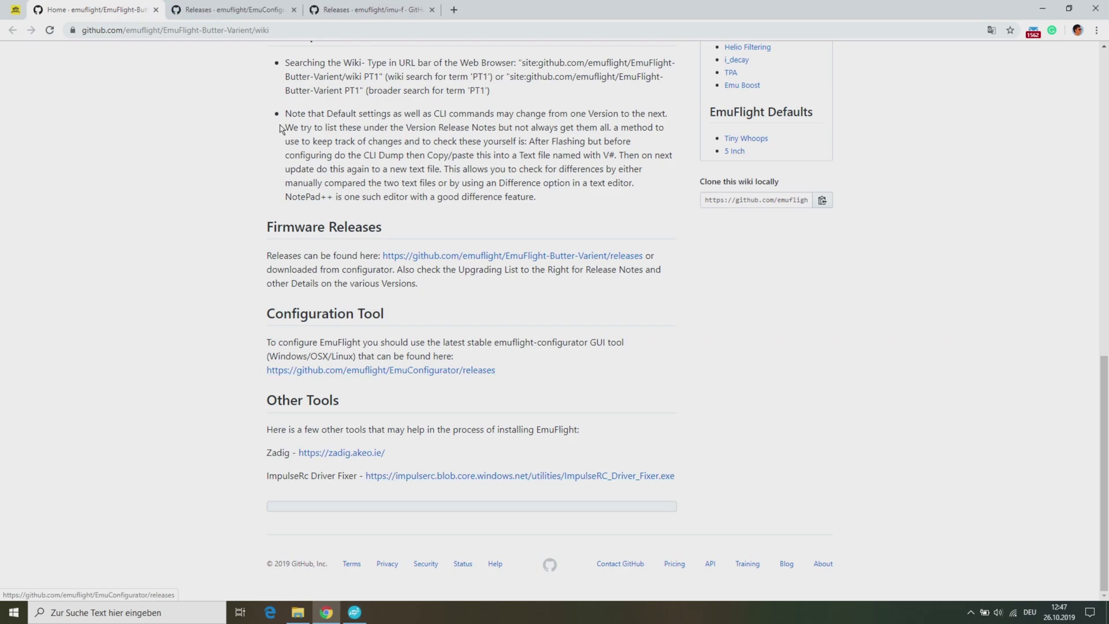
key(ctrl+Tab)
scroll(474, 179, down, 6)
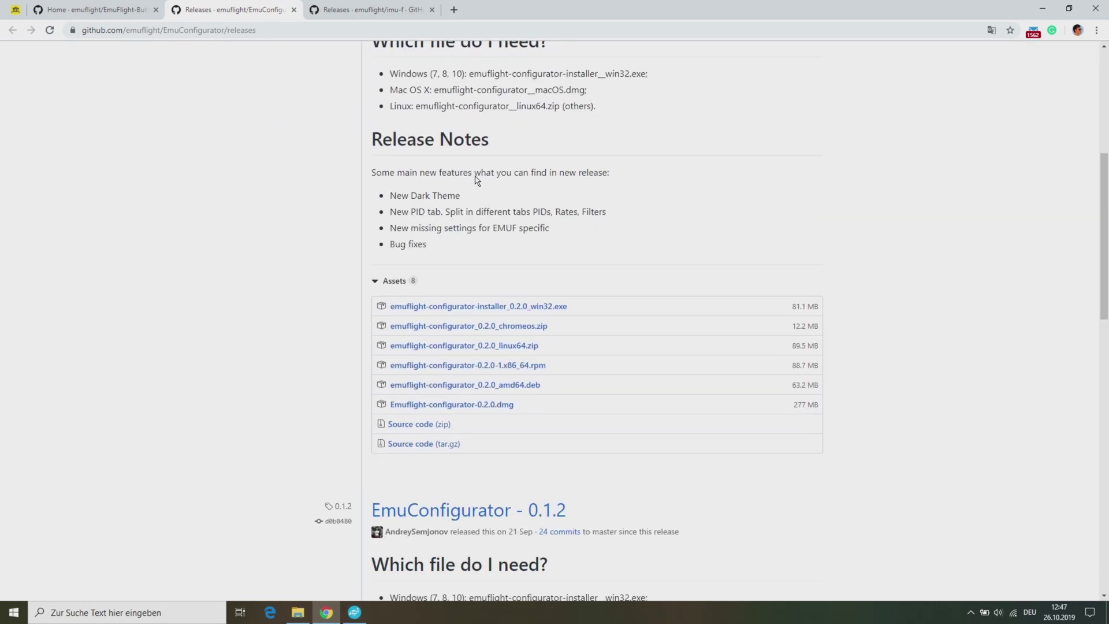
Step: Cancel the already-downloaded win32 configurator installer download and move to the imu-f releases tab
click(518, 307)
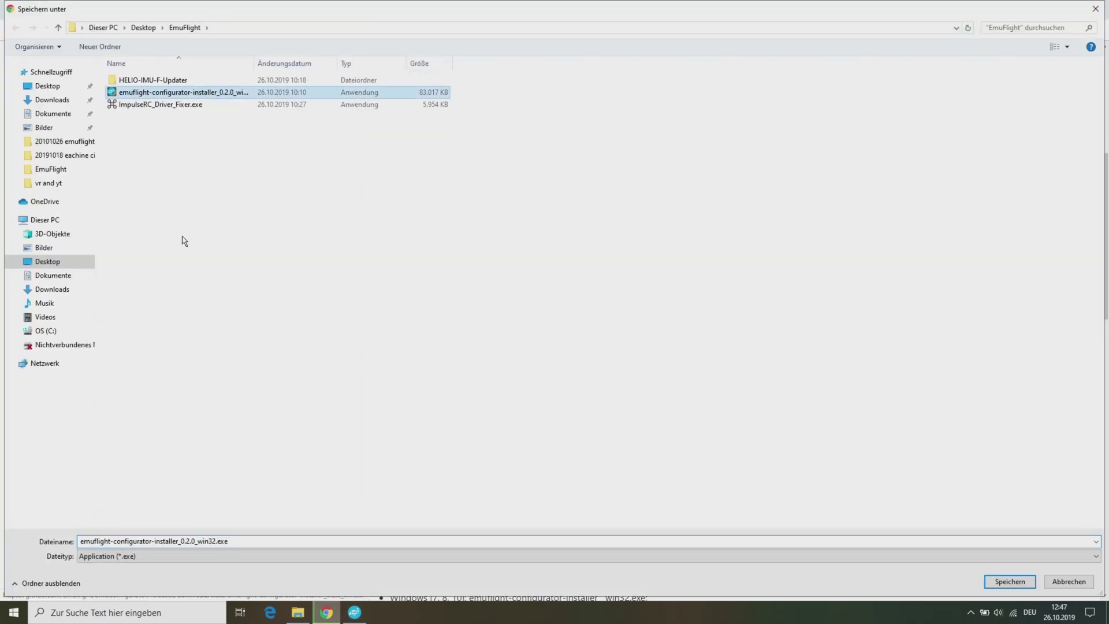
click(1077, 583)
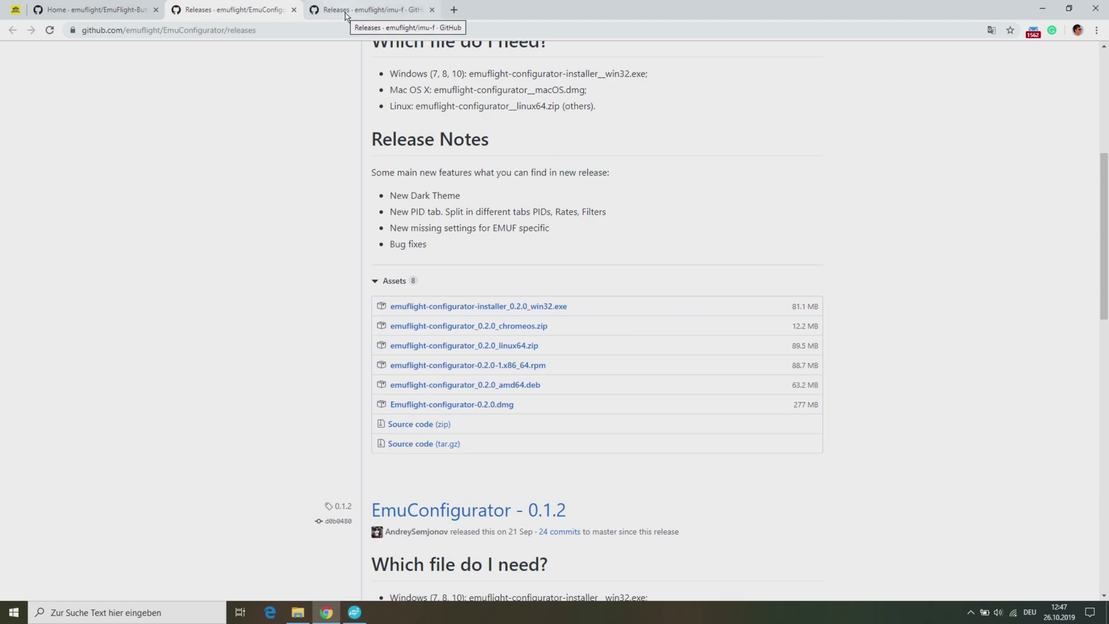
click(347, 15)
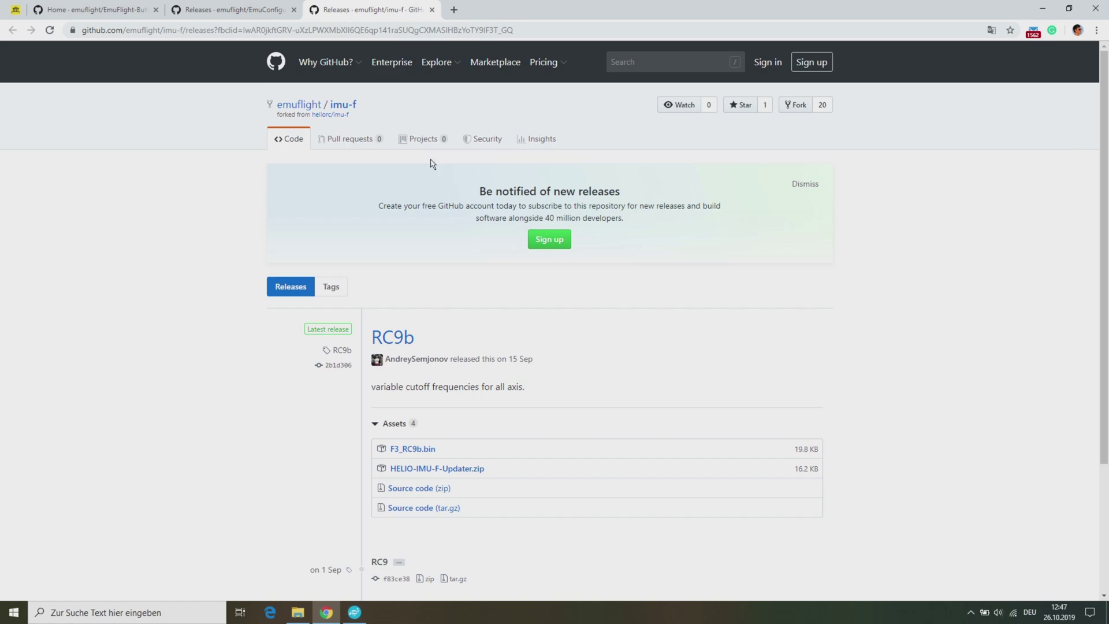
scroll(432, 164, down, 2)
Step: Highlight F3_RC9b.bin and HELIO-IMU-F-Updater.zip, then cancel both duplicate downloads
drag(448, 335, 392, 336)
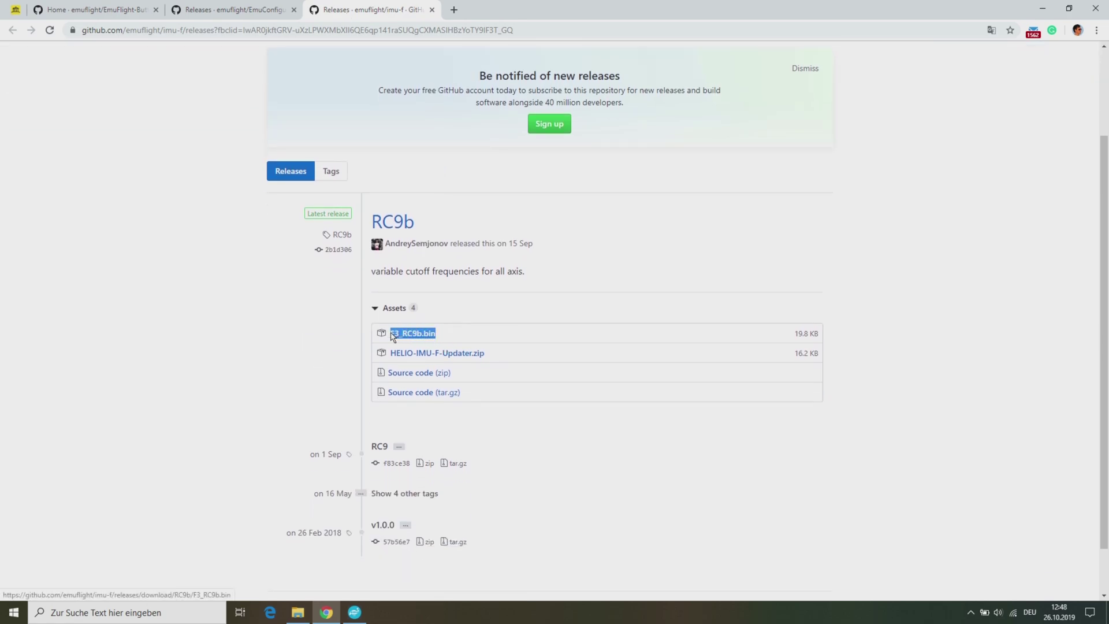
drag(495, 354, 396, 359)
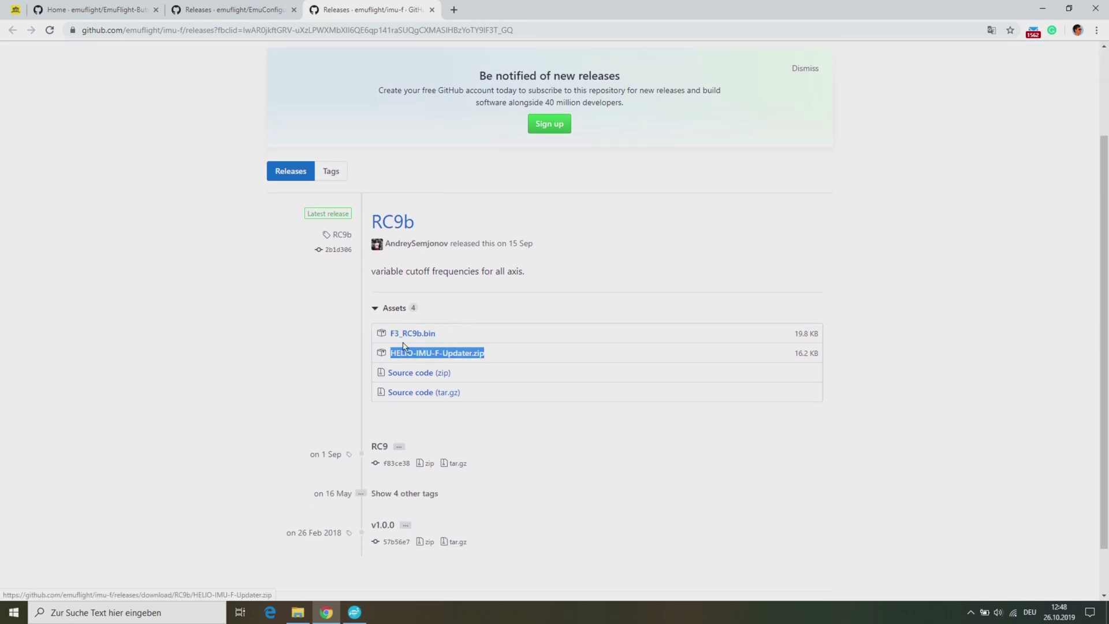
click(410, 333)
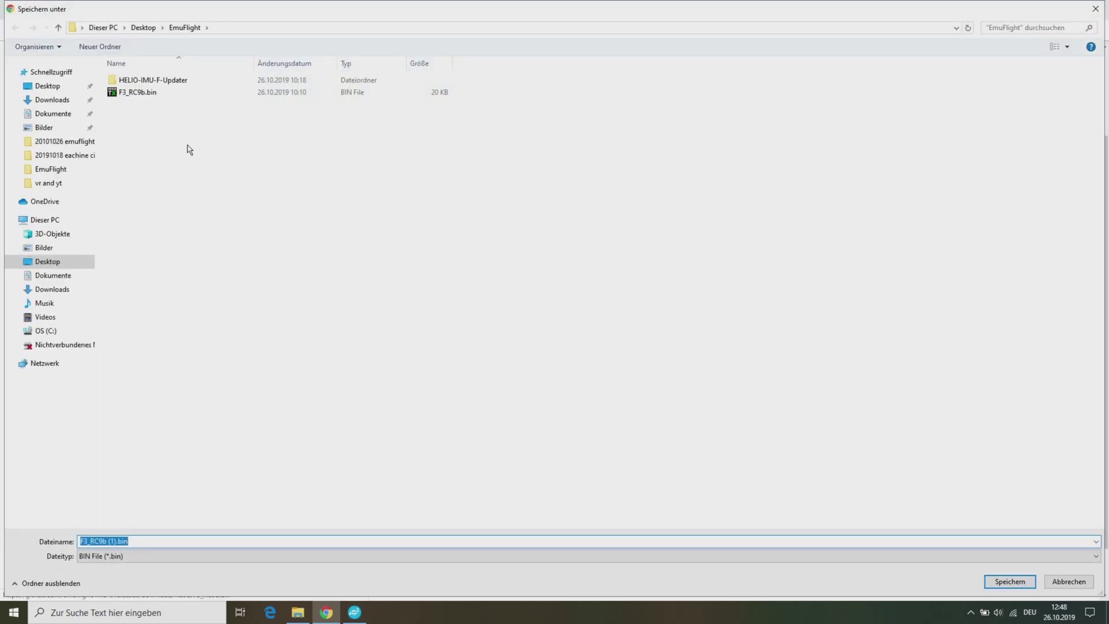
click(1068, 581)
click(413, 360)
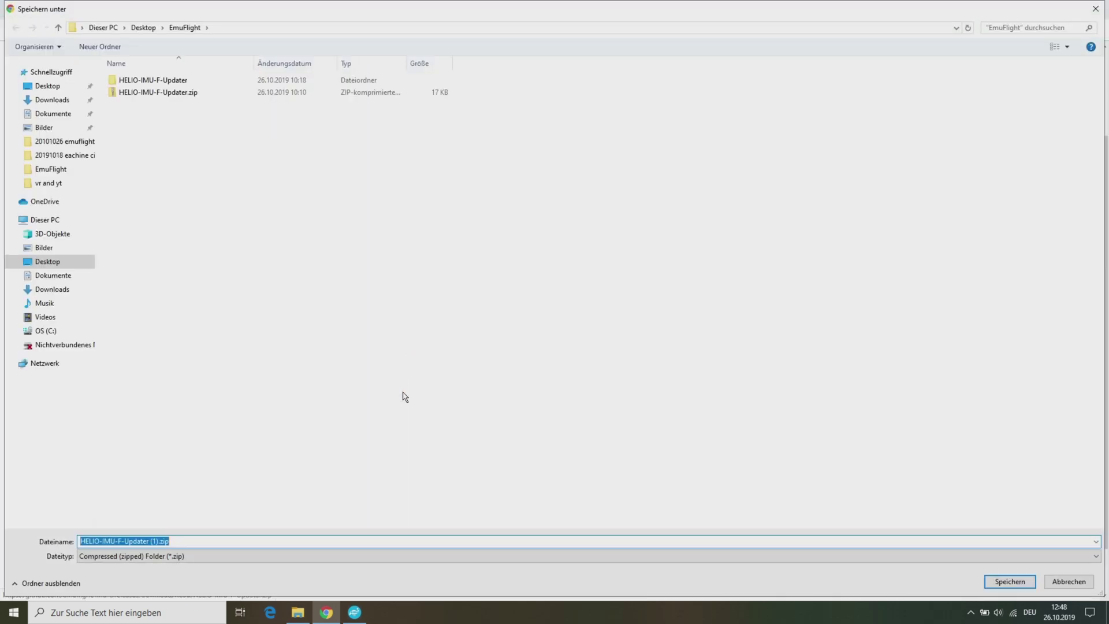
click(1069, 581)
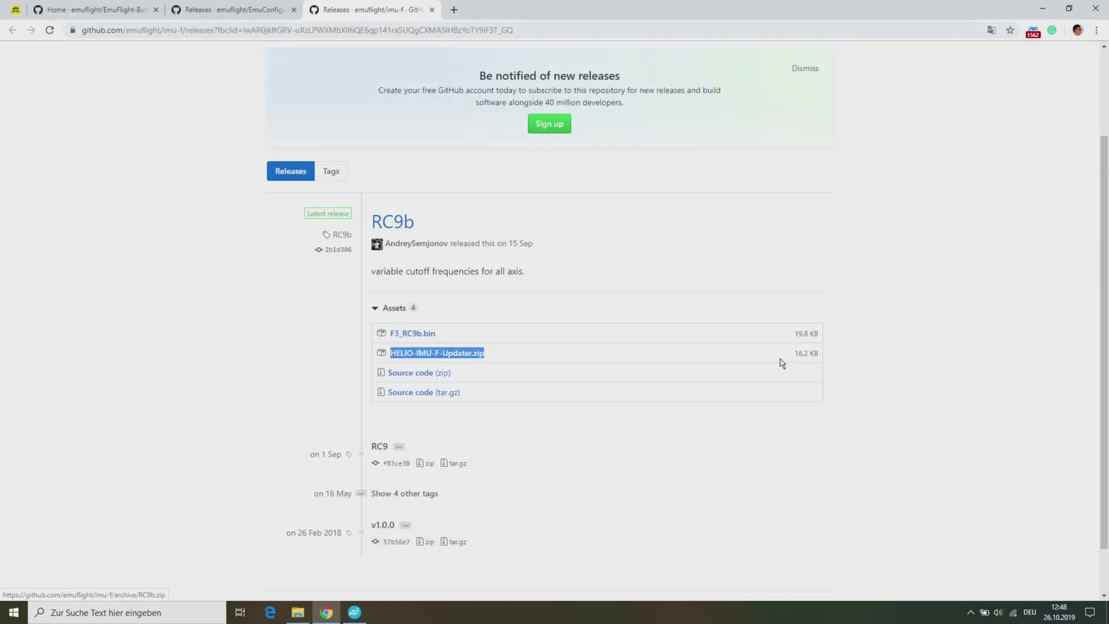
Step: Show the downloaded configurator installer, HELIO-IMU-F-Updater.zip and F3_RC9b.bin in the EmuFlight folder
click(297, 612)
click(420, 194)
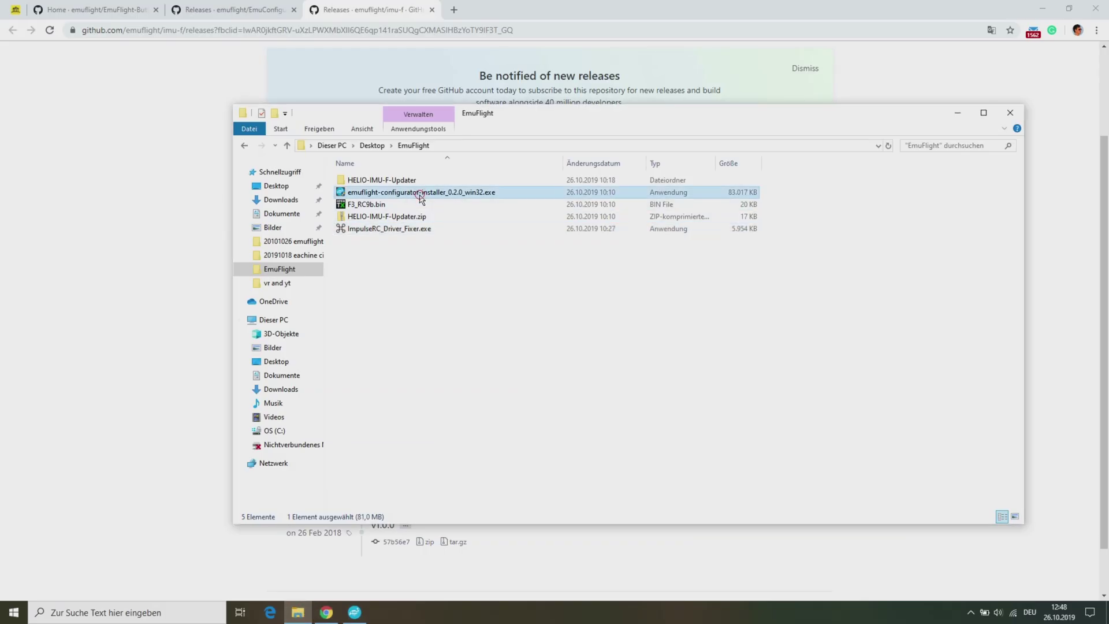
click(386, 217)
click(382, 205)
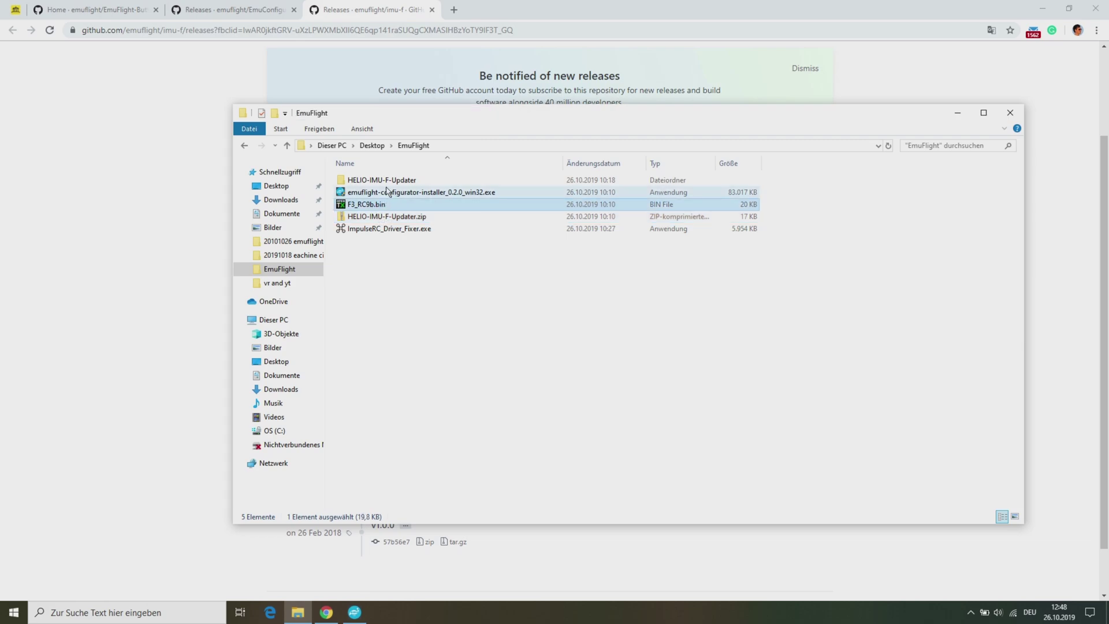
Step: Go into HELIO-IMU-F-Updater > HELIO-IMU-F-Updater > Debug and select the IMU-F Updater program
double_click(383, 180)
double_click(384, 181)
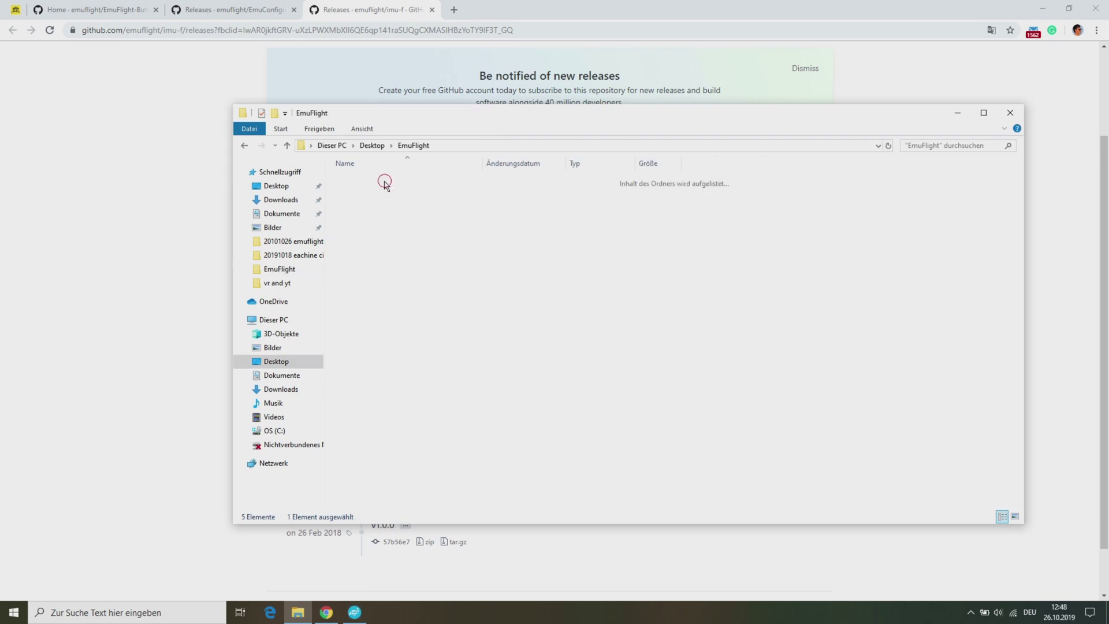
double_click(384, 182)
click(385, 181)
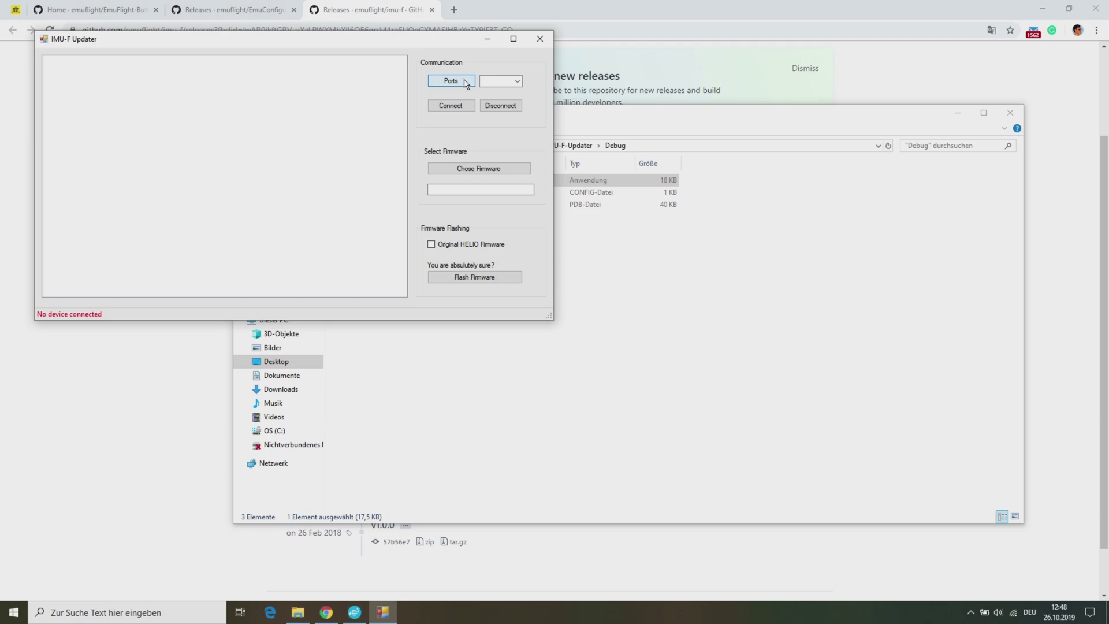
Step: Connect the updater on COM3, flash F3_RC9b.bin until all chunks are sent, then close it
click(451, 105)
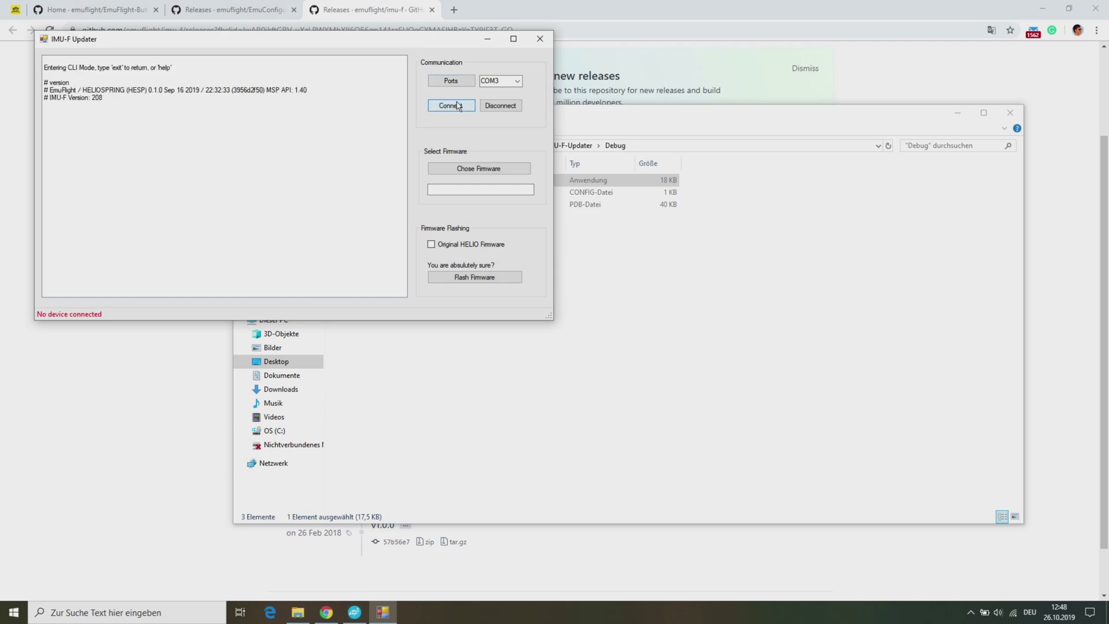
click(480, 170)
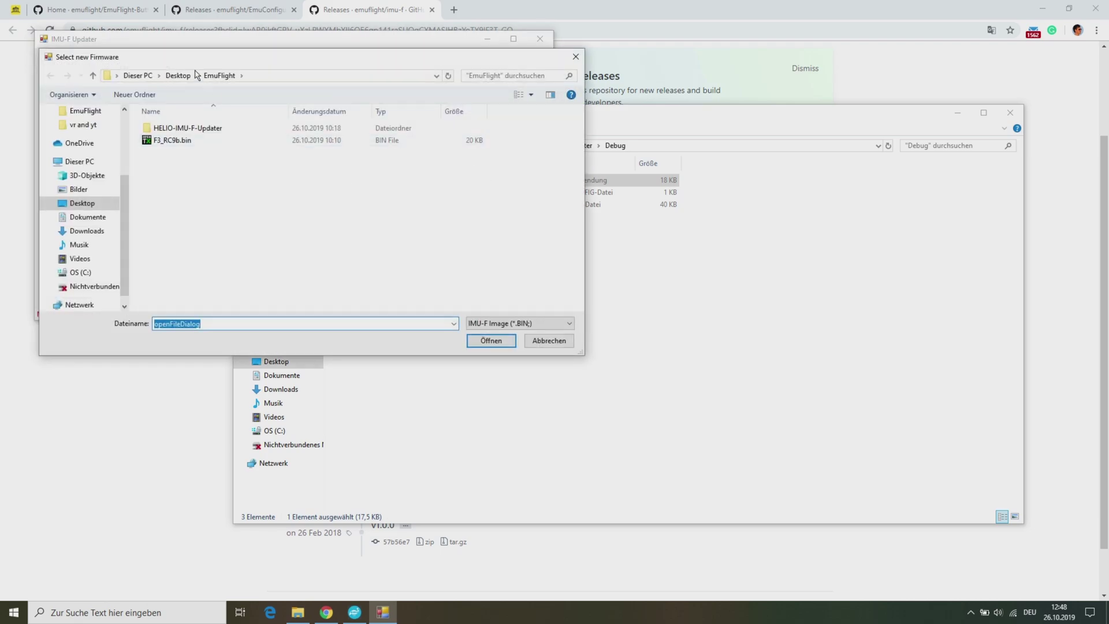
click(170, 144)
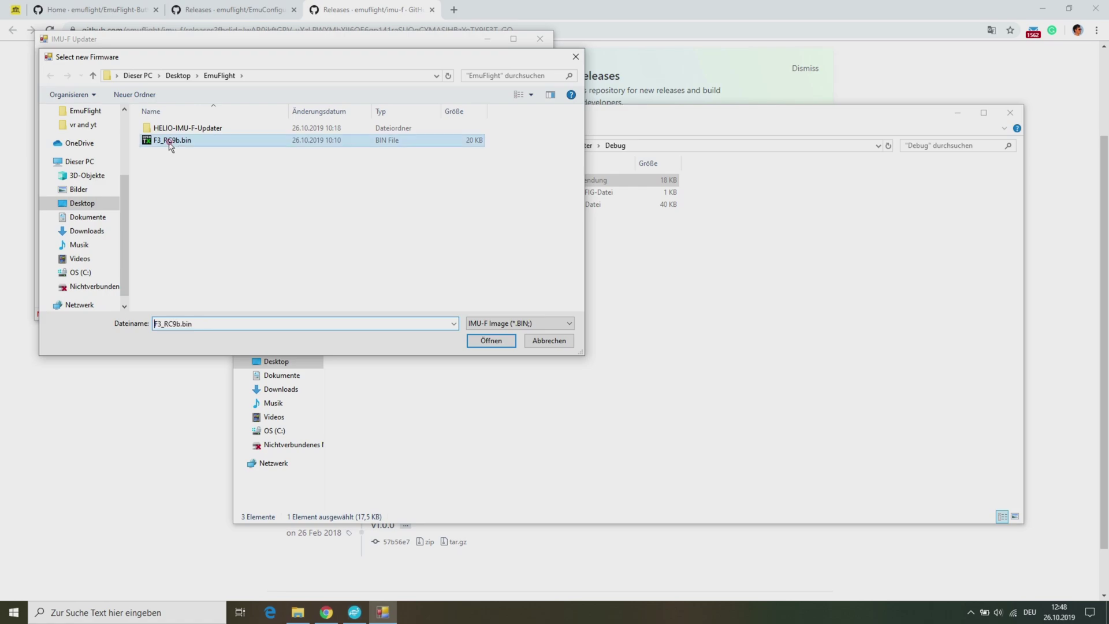
click(491, 341)
click(469, 279)
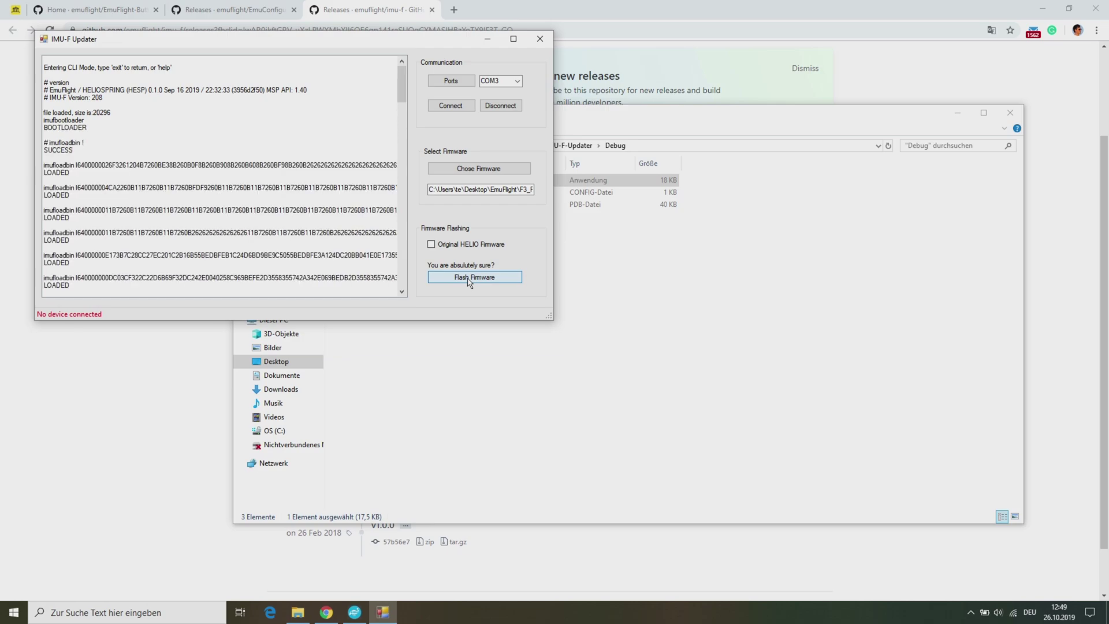
drag(402, 81, 402, 214)
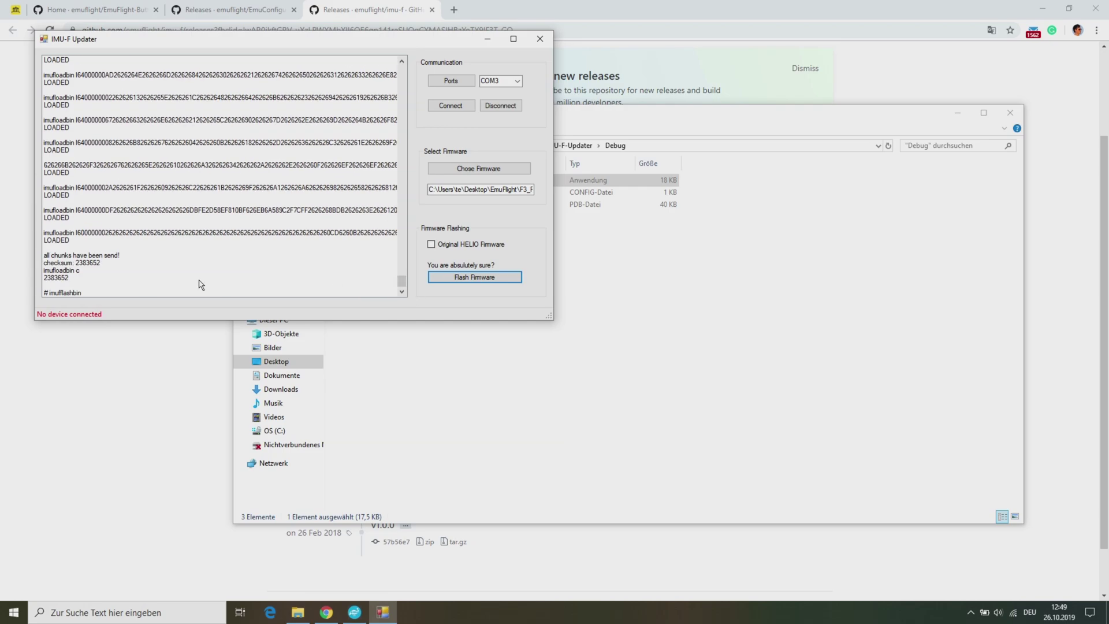
click(586, 347)
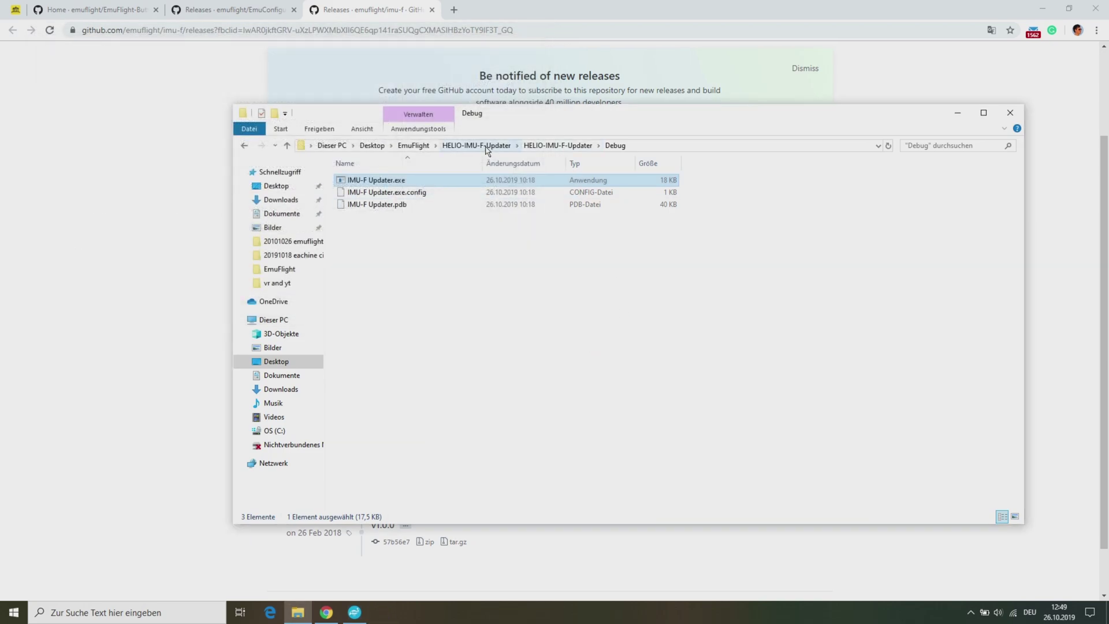
Step: Return to the EmuFlight folder, start then cancel the 0.2.0 configurator installer, and switch back to Emuflight Configurator
click(413, 144)
click(392, 193)
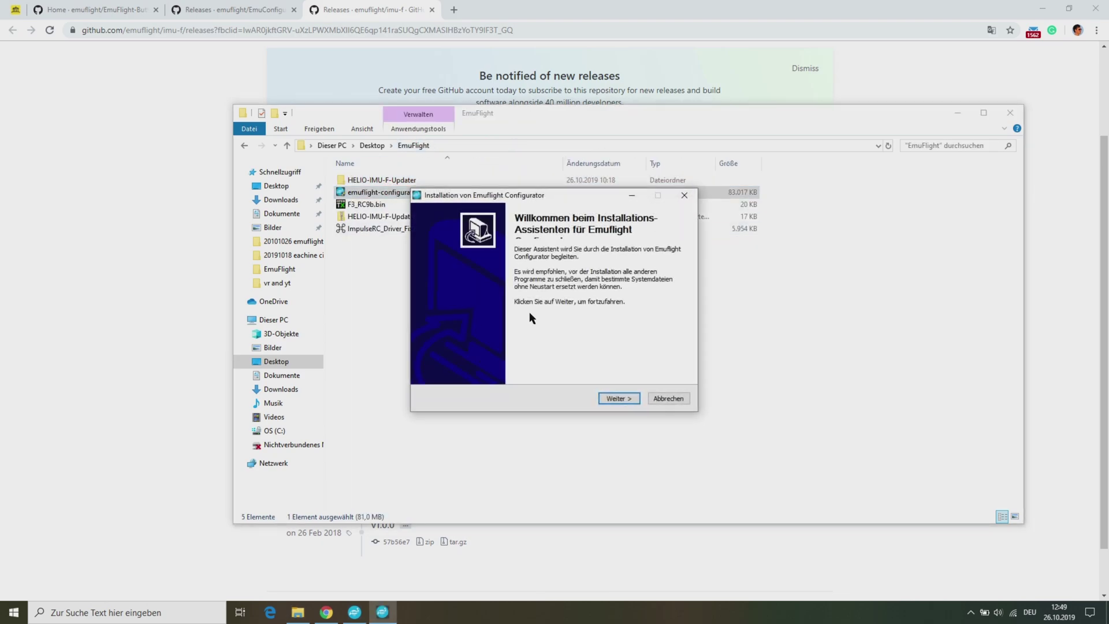
click(668, 399)
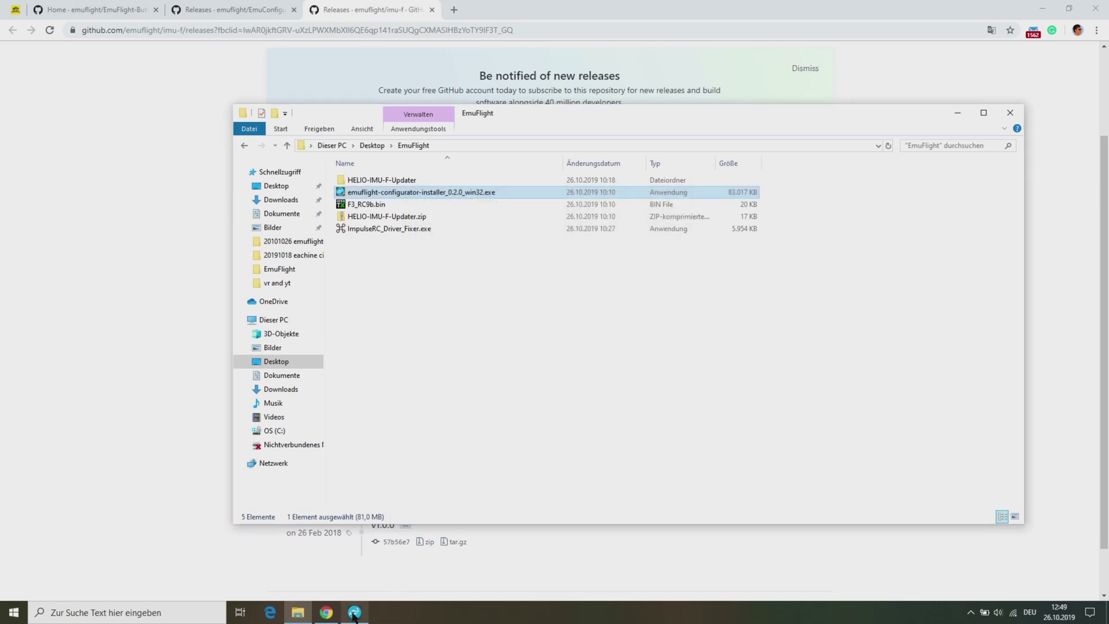
key(alt+Tab)
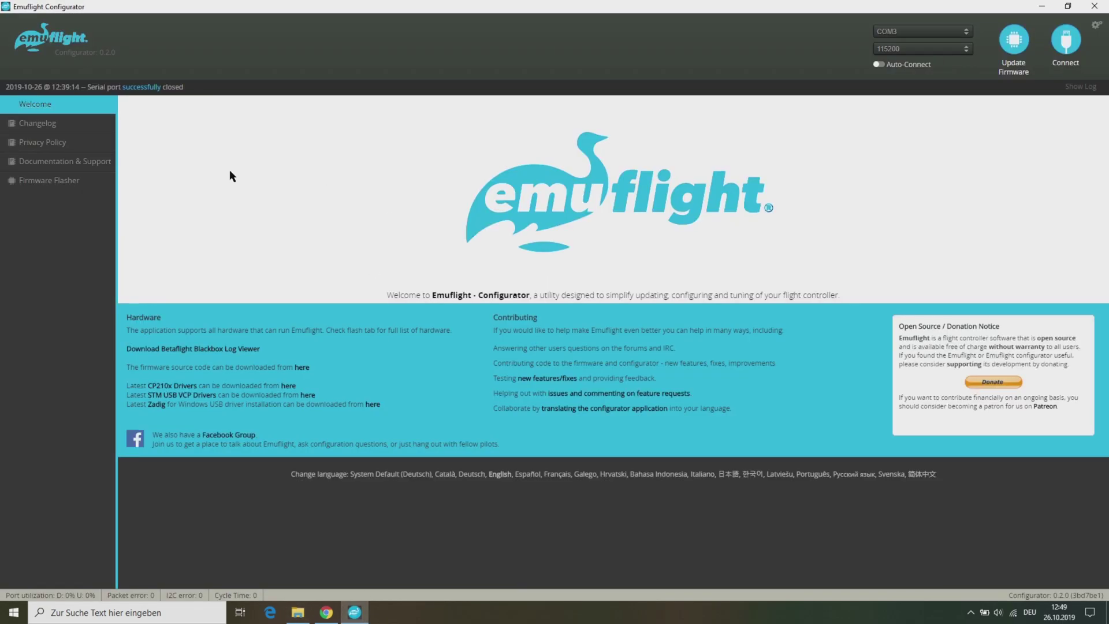
Step: In Firmware Flasher, choose the HELIOSPRING board and firmware version 0.1.0
click(70, 181)
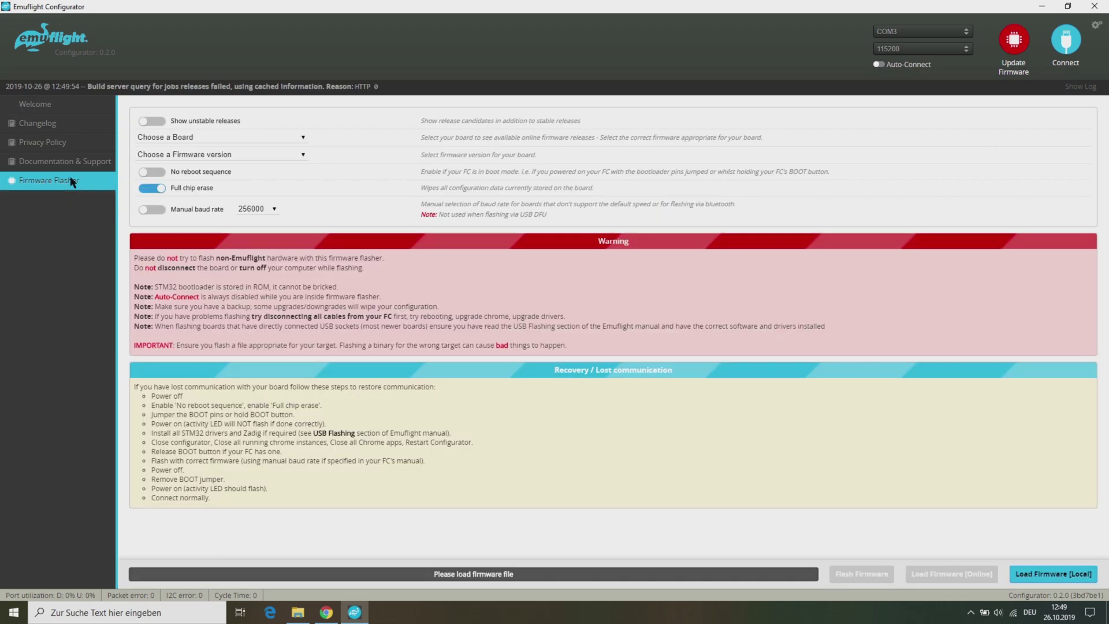
click(212, 136)
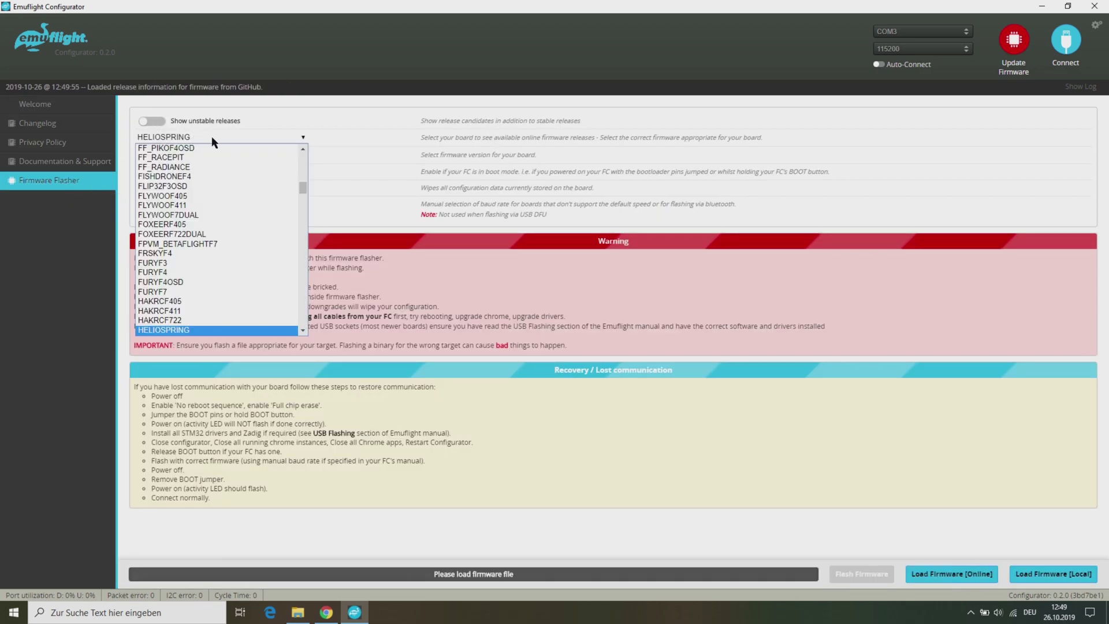
scroll(175, 321, down, 4)
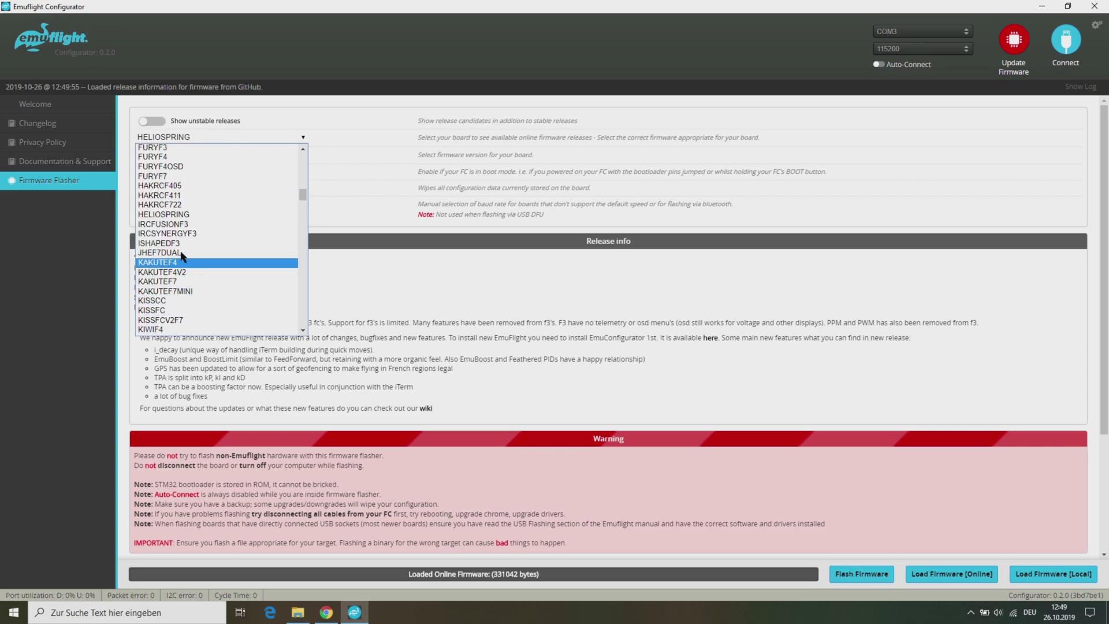
click(176, 216)
click(261, 154)
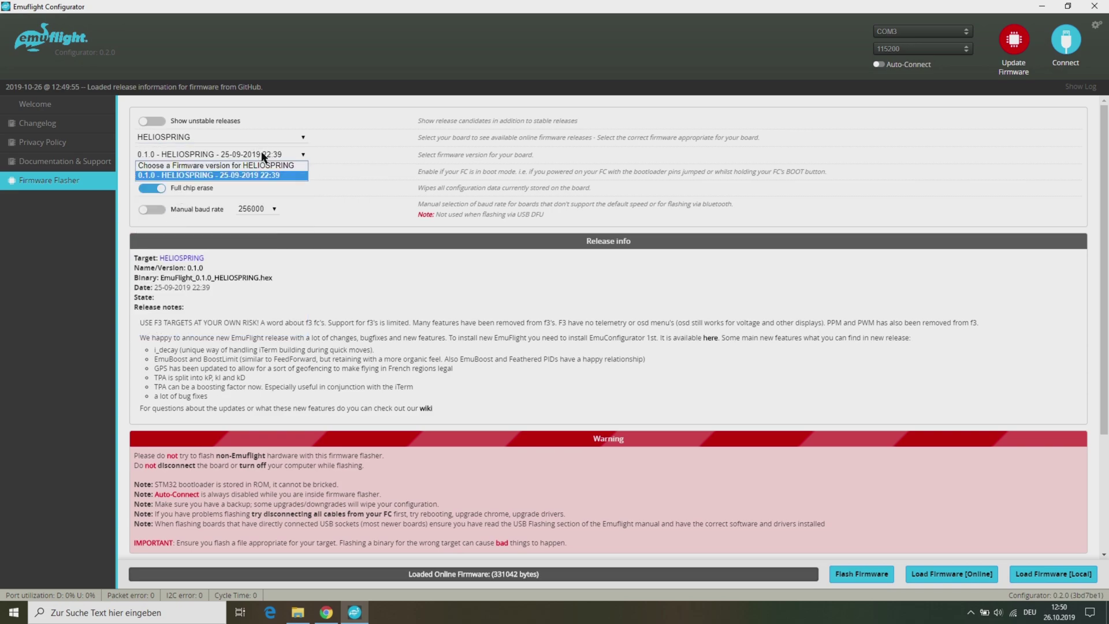
click(188, 175)
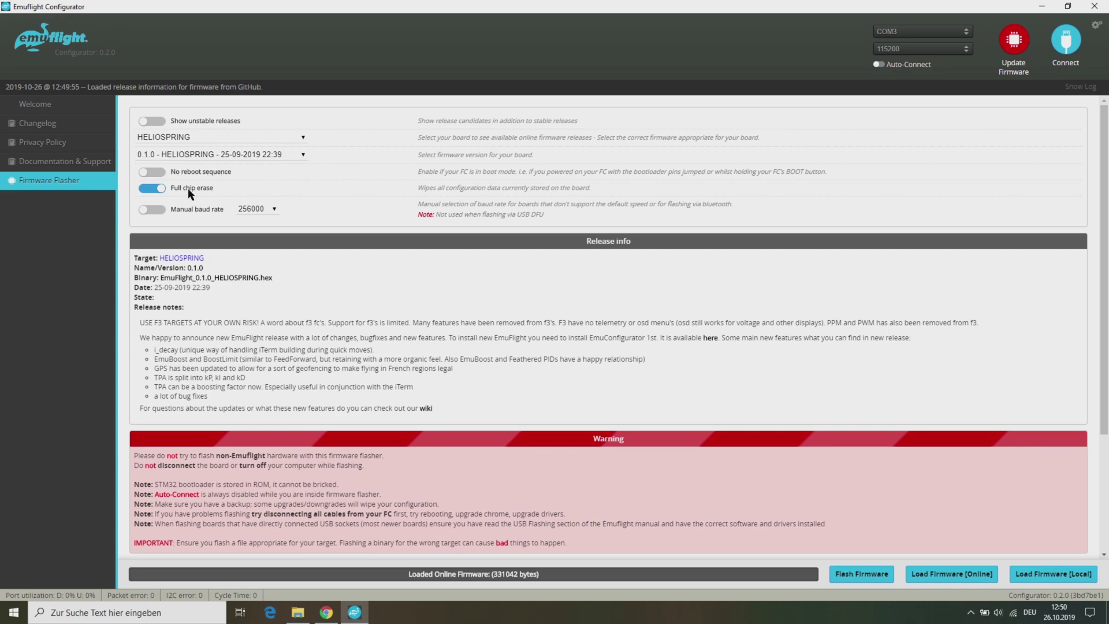
Step: Load EmuFlight 0.1.0 from online releases and flash it until programming succeeds
click(938, 574)
click(871, 576)
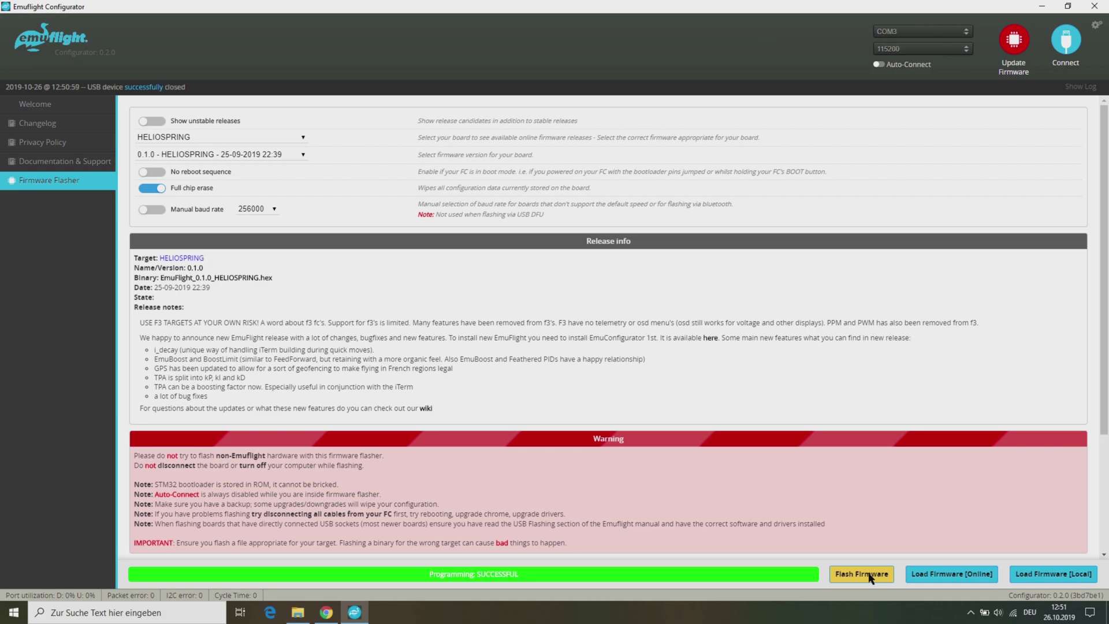
click(80, 106)
Step: Connect to the HELIOSPRING board and review its Ports and Configuration tabs
click(1059, 43)
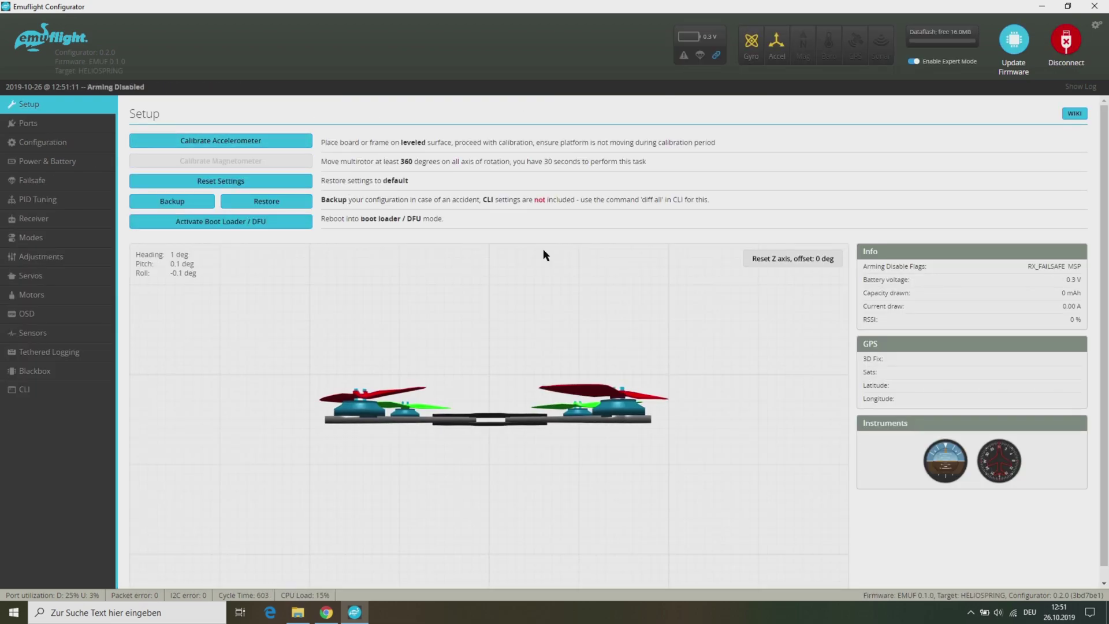
click(74, 125)
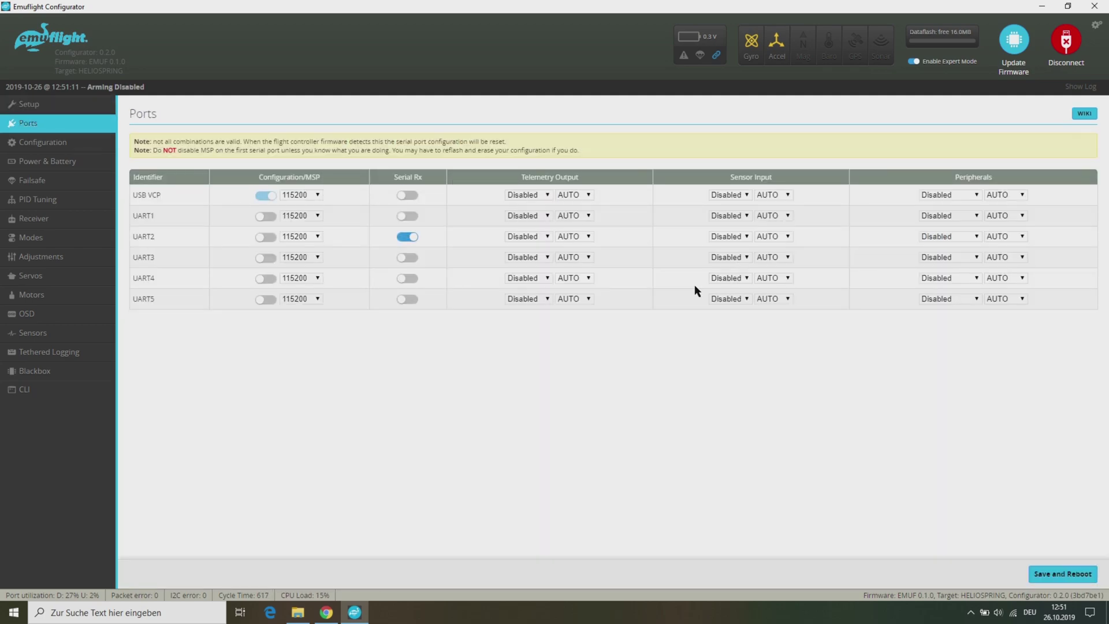
click(57, 145)
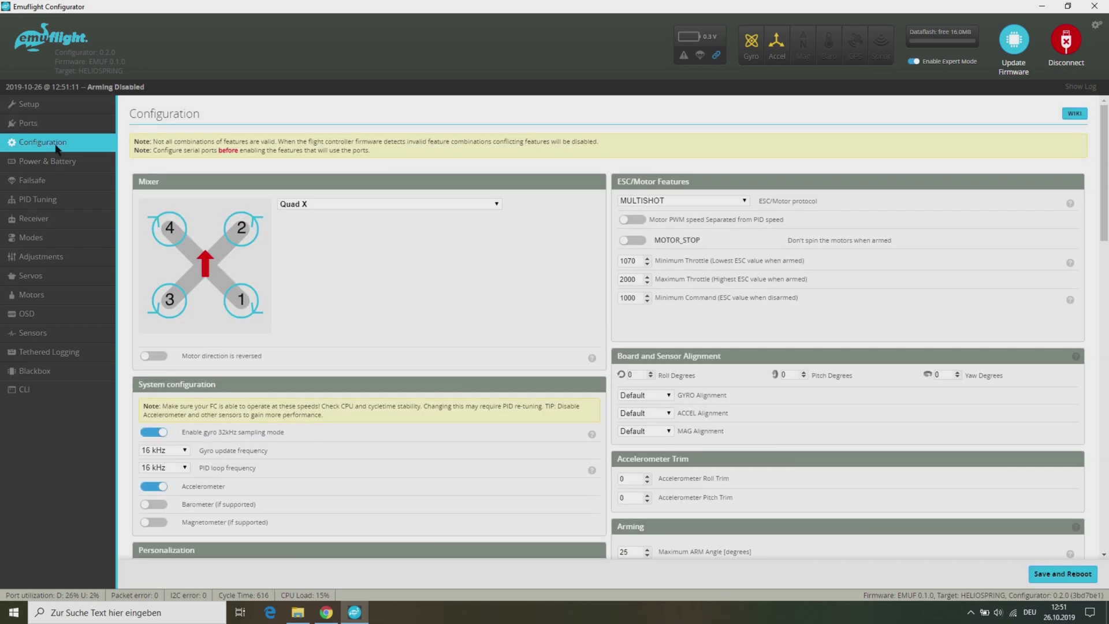
scroll(659, 315, down, 15)
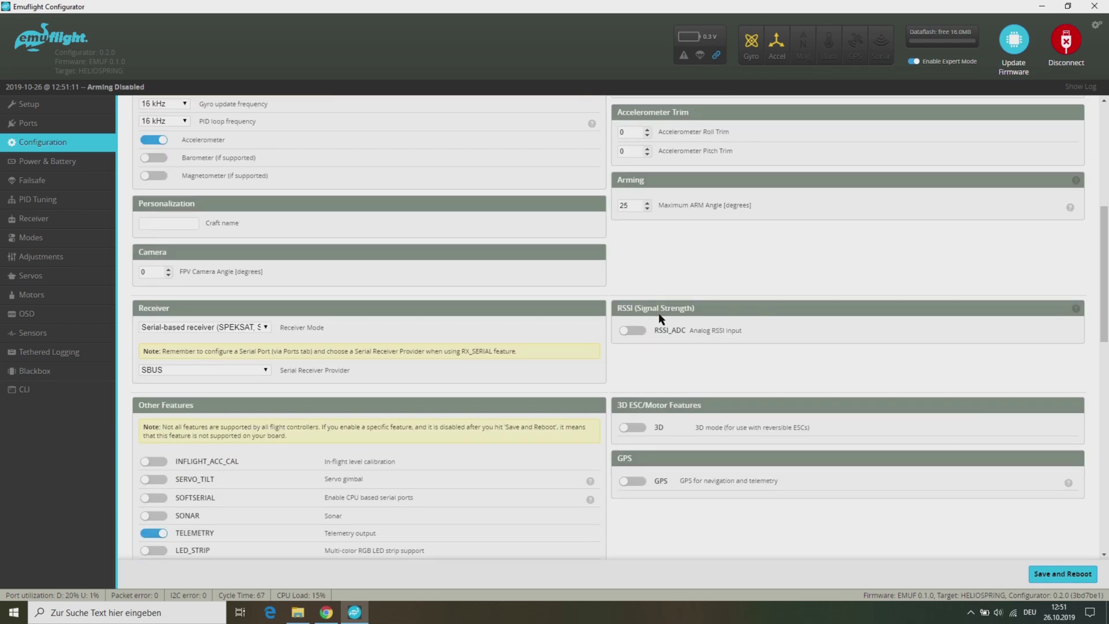
scroll(661, 319, down, 3)
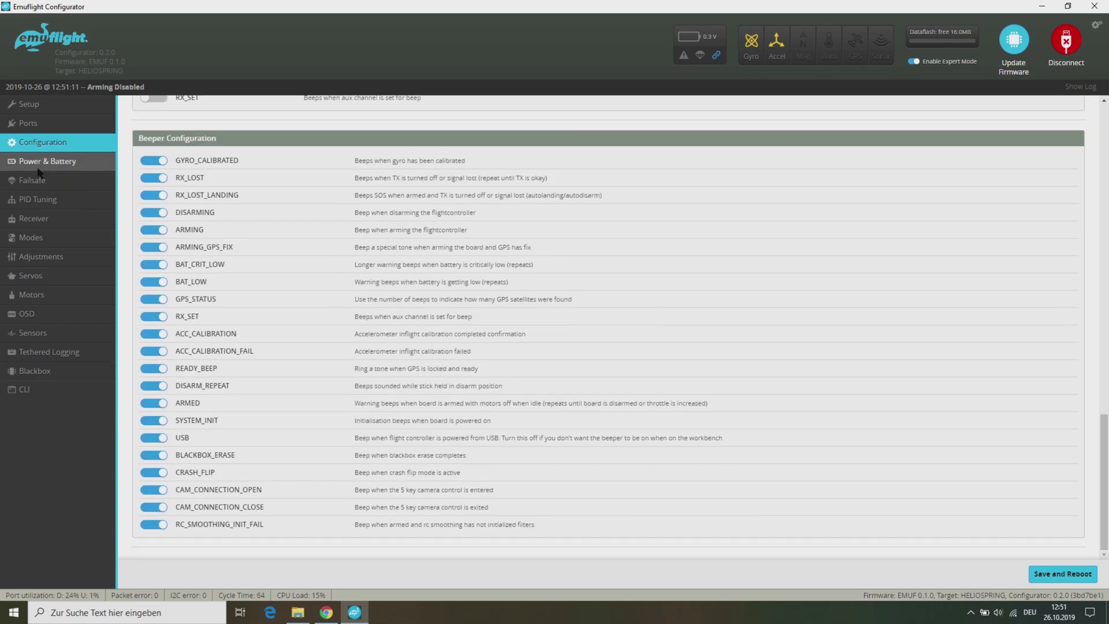
Step: Review PID Tuning, including the EmuBoost Limit, rate profile and filter settings
click(40, 199)
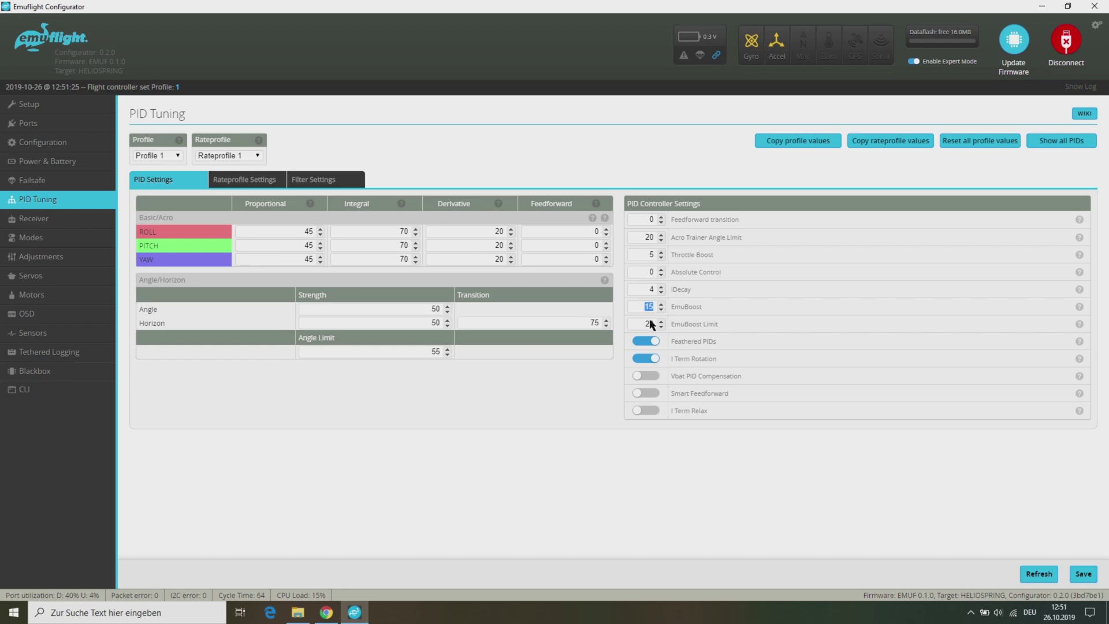
drag(644, 321, 650, 322)
click(252, 184)
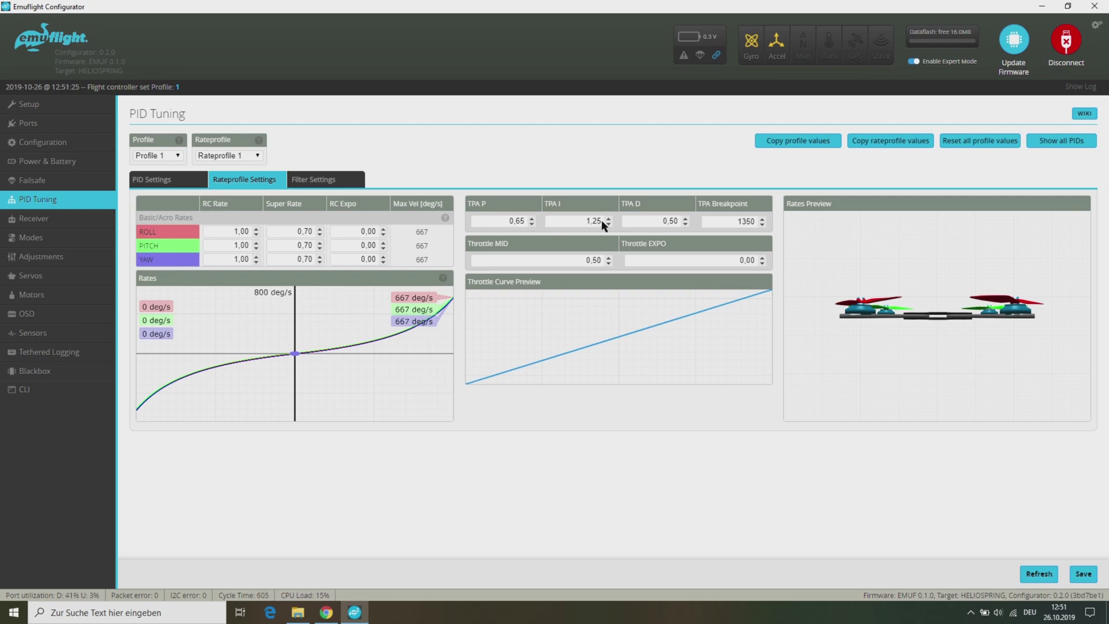
click(317, 182)
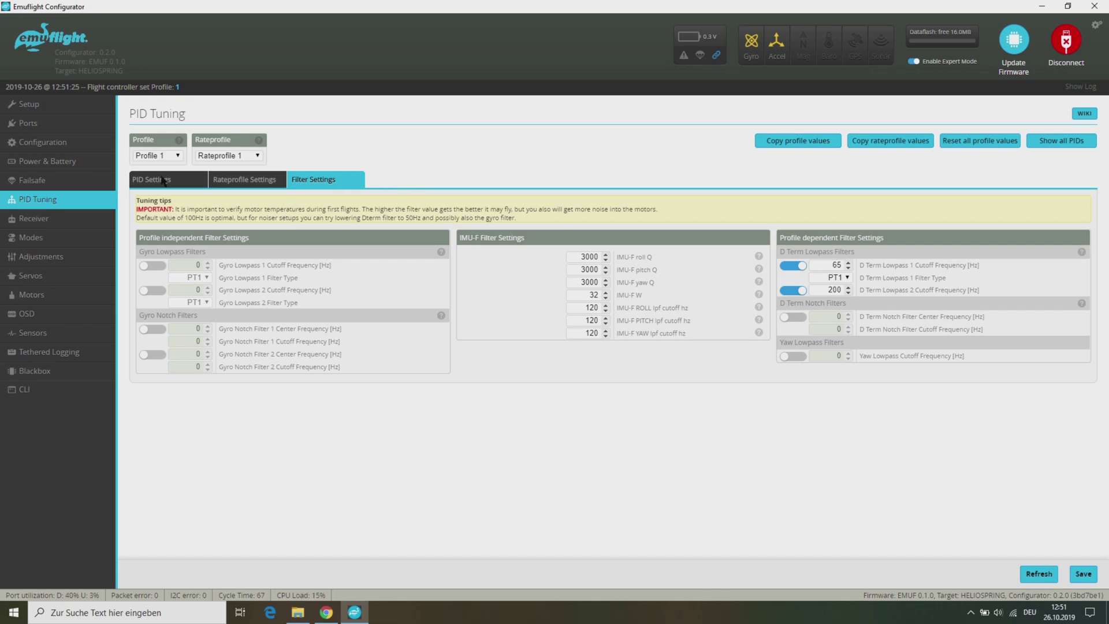
Step: Check the Receiver, Modes, Motors and CLI tabs, then disconnect from the board
click(35, 219)
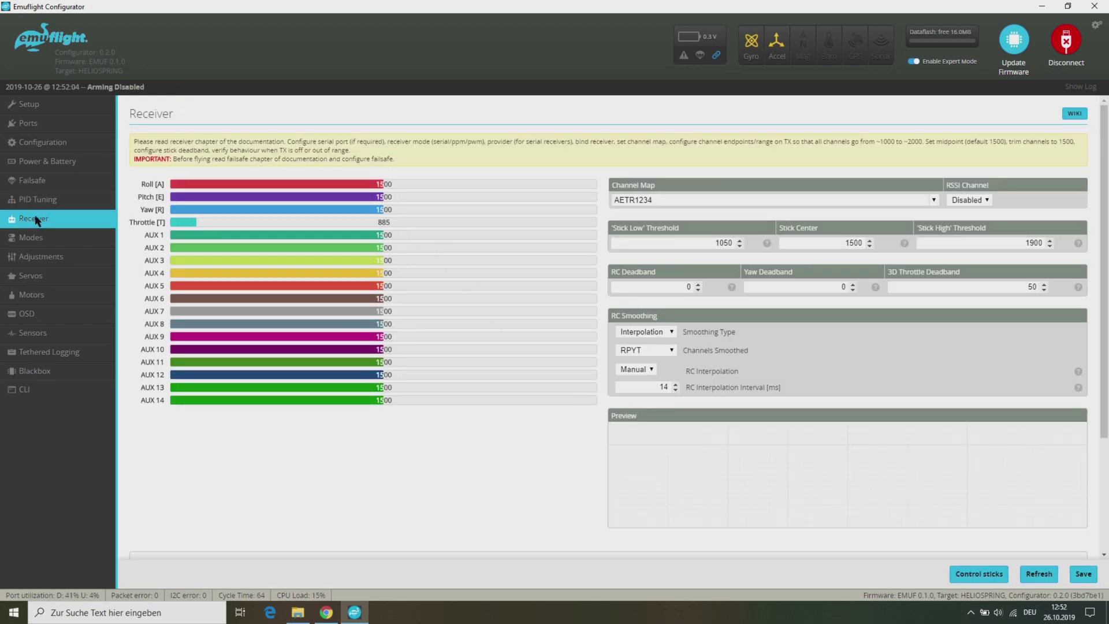
click(34, 238)
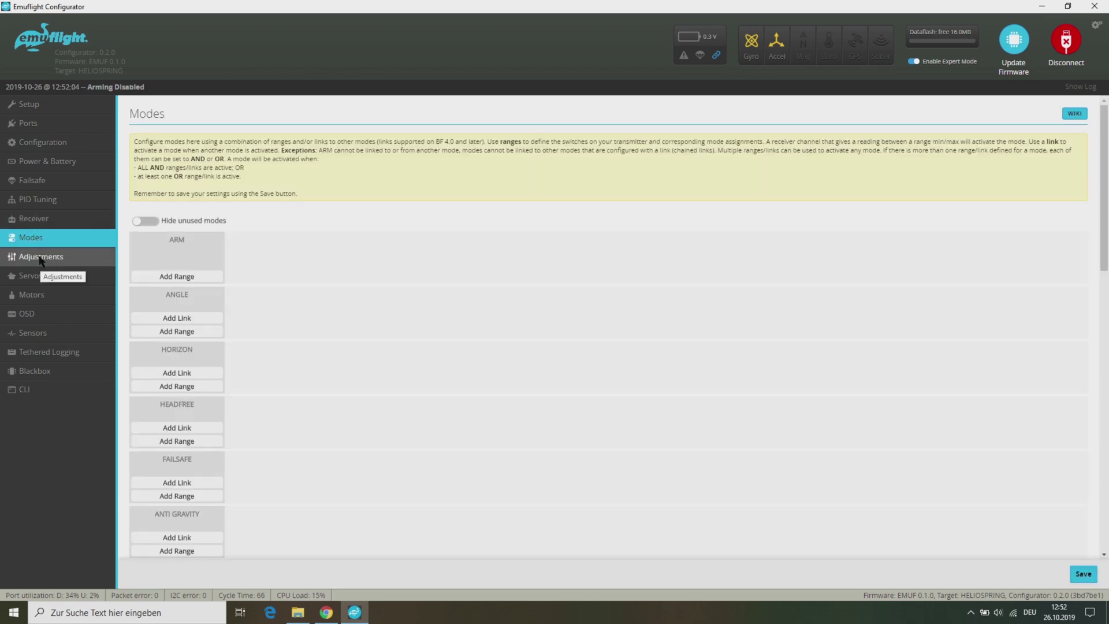
click(35, 293)
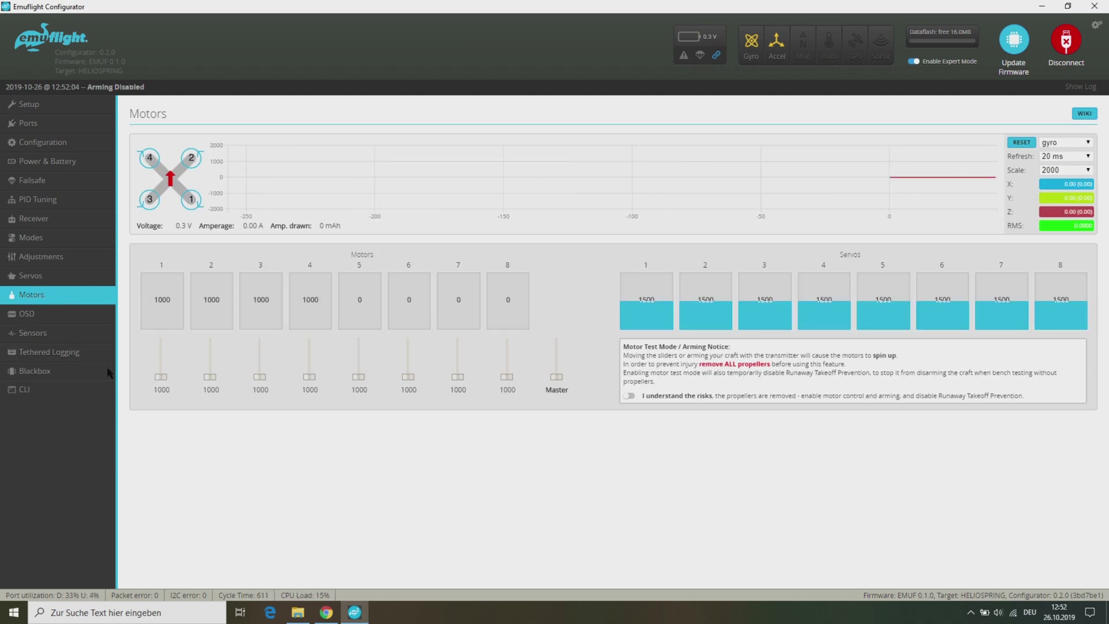
click(28, 391)
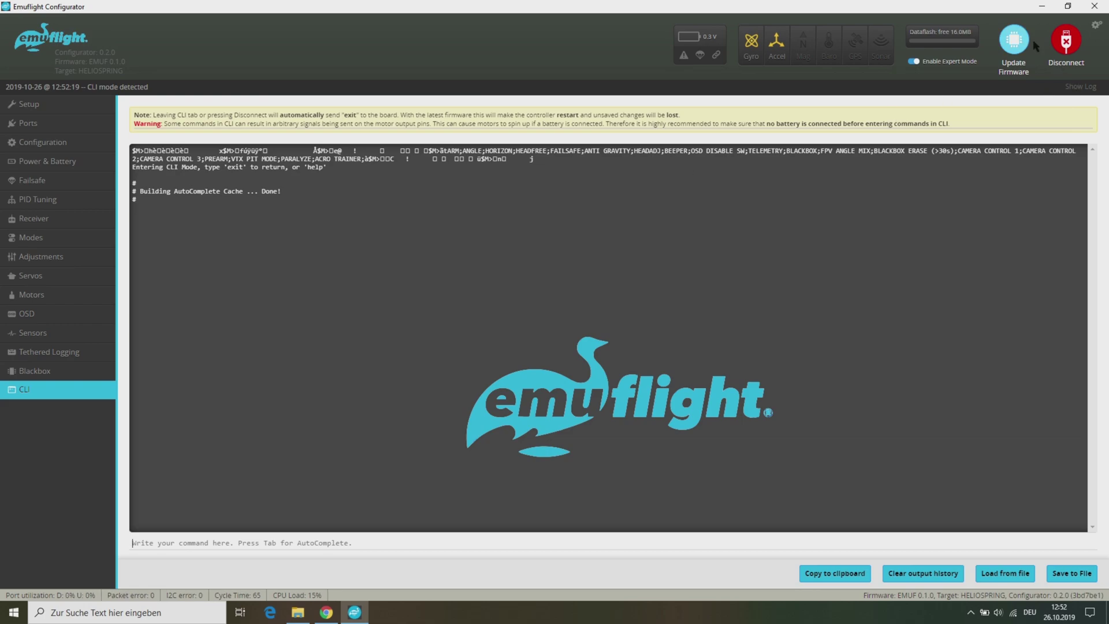
click(1062, 41)
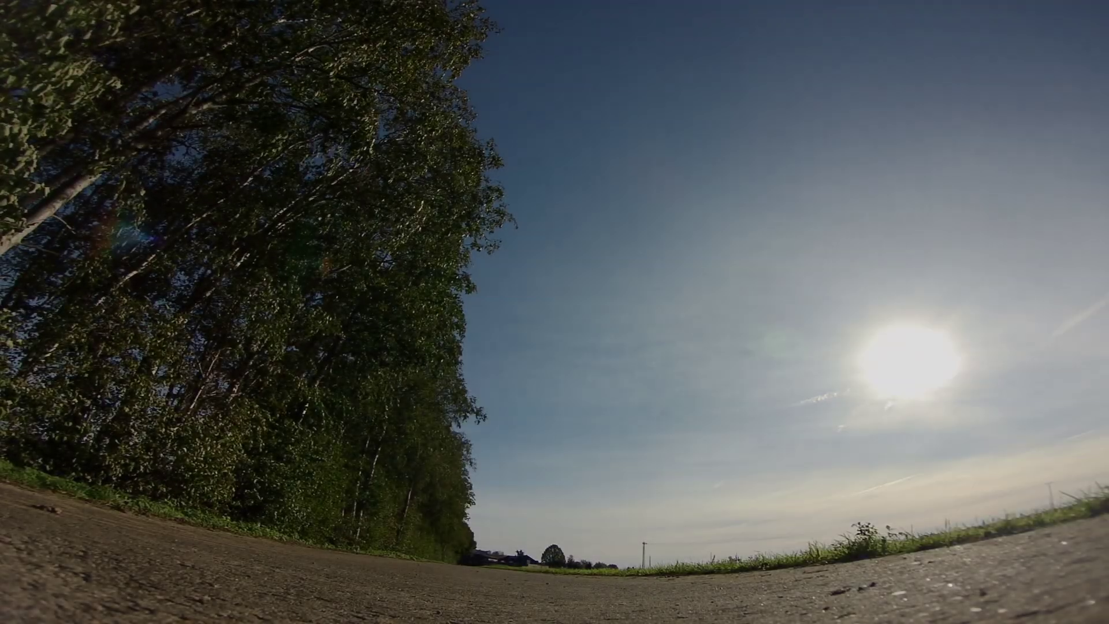